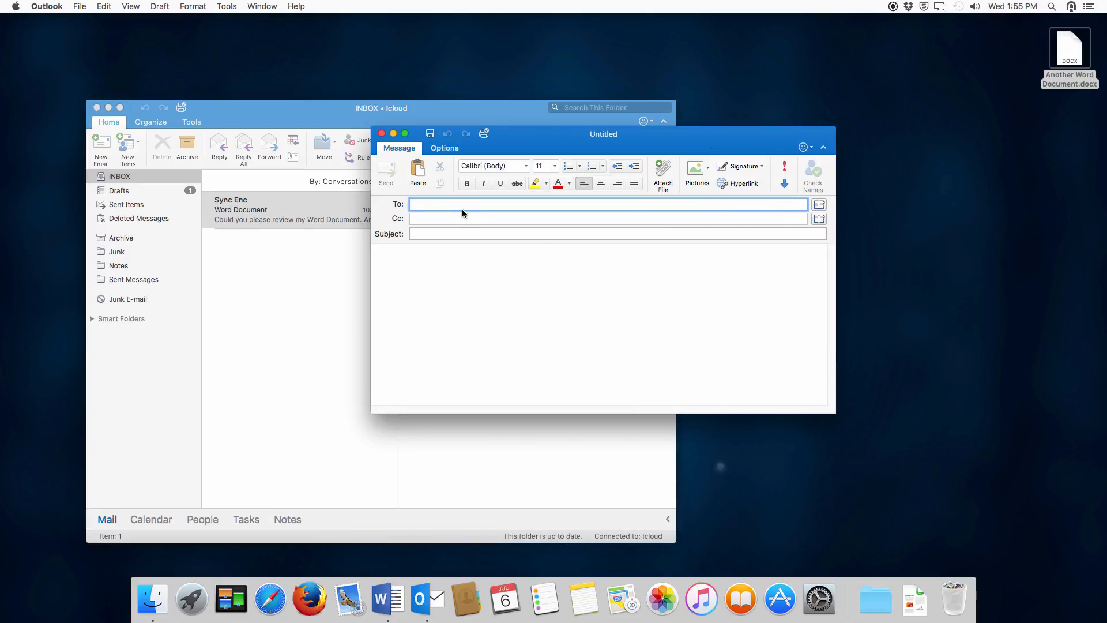
Address the new message to the suggested contact's Gmail address and set the subject to "External e-mail"
{"action": "type", "text": "syncenc"}
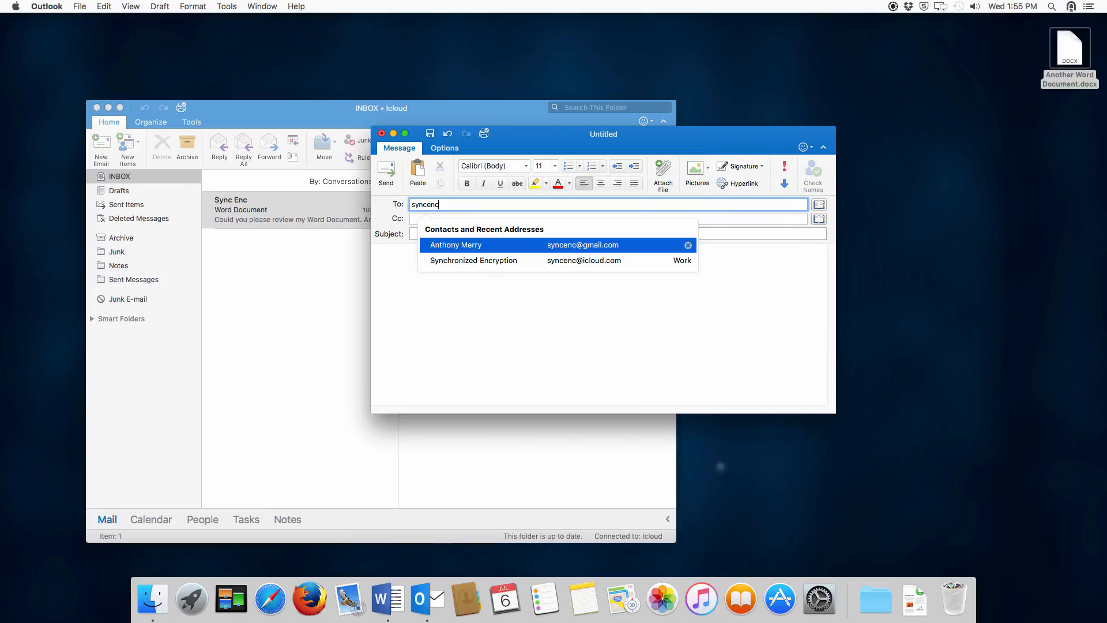
{"action": "key", "text": "Return"}
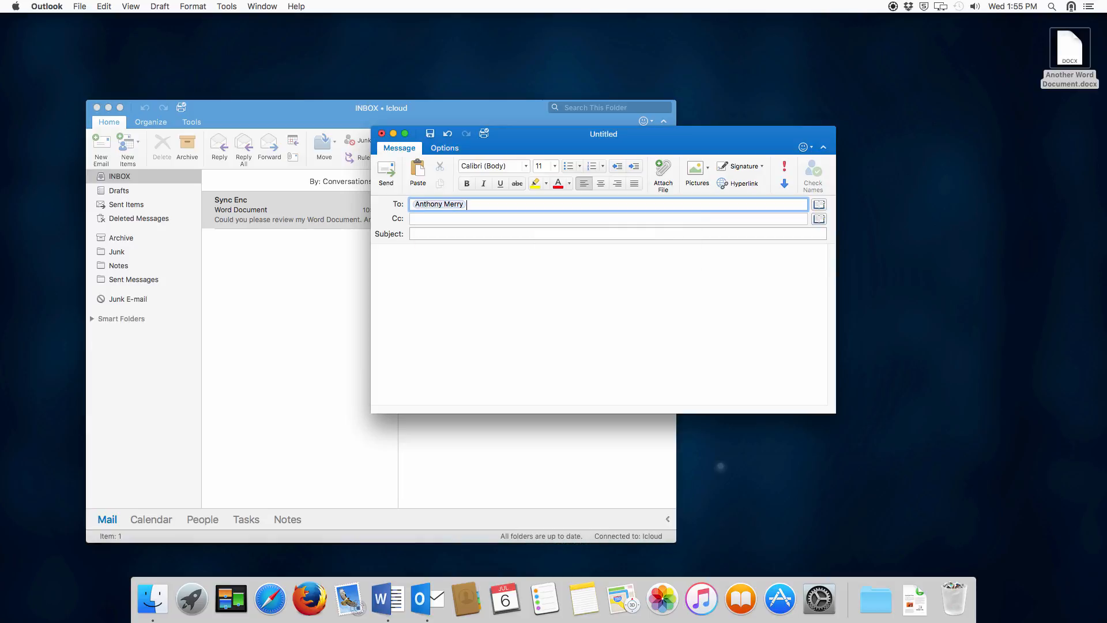
{"action": "key", "text": "Tab"}
{"action": "key", "text": "Tab"}
{"action": "type", "text": "Ex"}
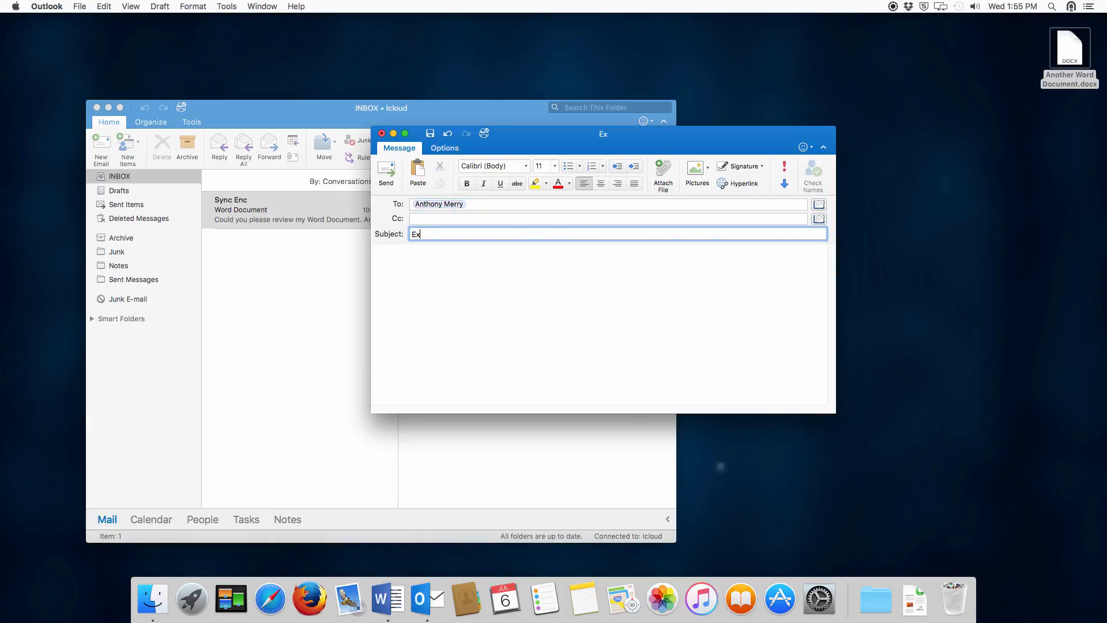
{"action": "type", "text": "ternal e-mail"}
Write "This email will go external with a file attachment." in the message body and sign with the sender's first name
{"action": "key", "text": "Tab"}
{"action": "type", "text": "This "}
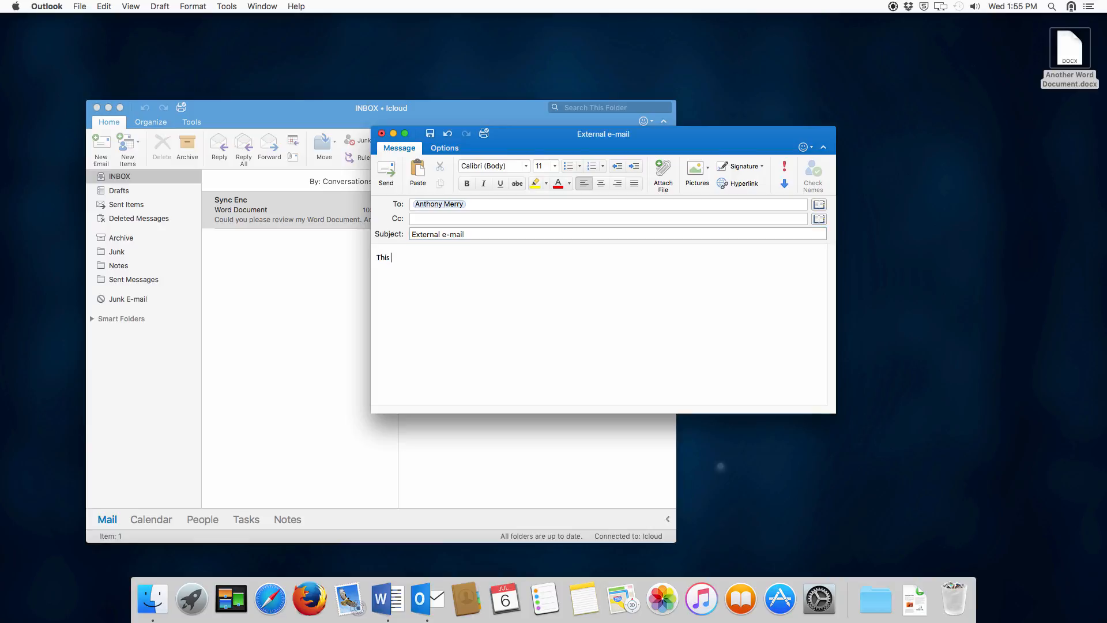
{"action": "type", "text": "email will go external with a file at"}
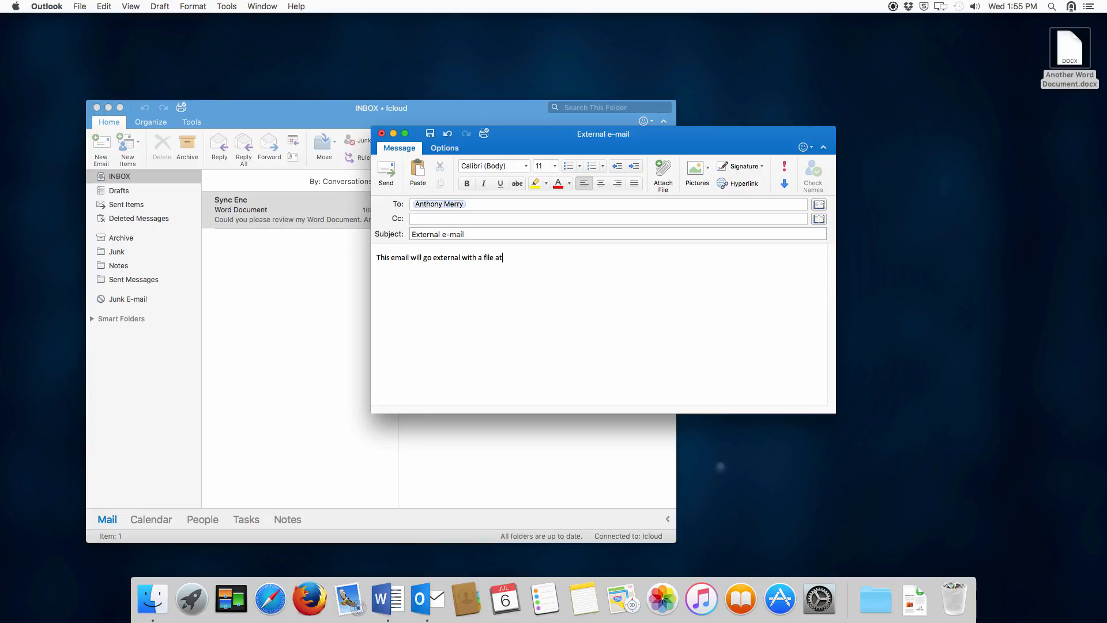
{"action": "type", "text": "tachment.  "}
{"action": "type", "text": "Anthony"}
Attach Word Doc.docx from the encrypted folder in Documents and send the message
{"action": "left_click", "coordinate": [663, 170]}
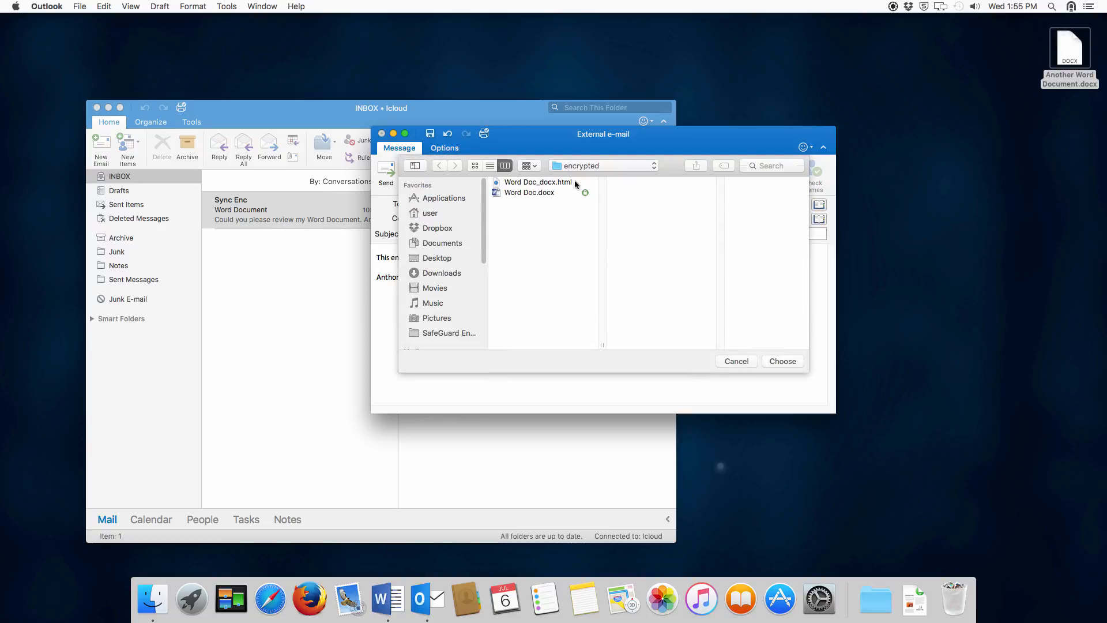
{"action": "left_click", "coordinate": [542, 192]}
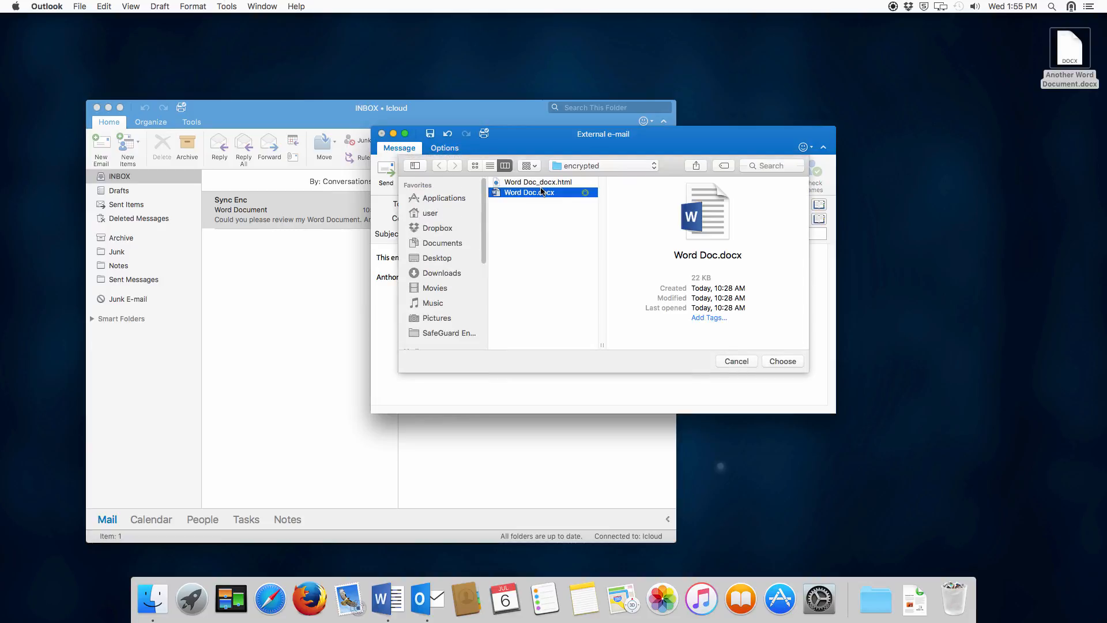
{"action": "left_click", "coordinate": [444, 245]}
{"action": "left_click", "coordinate": [521, 193]}
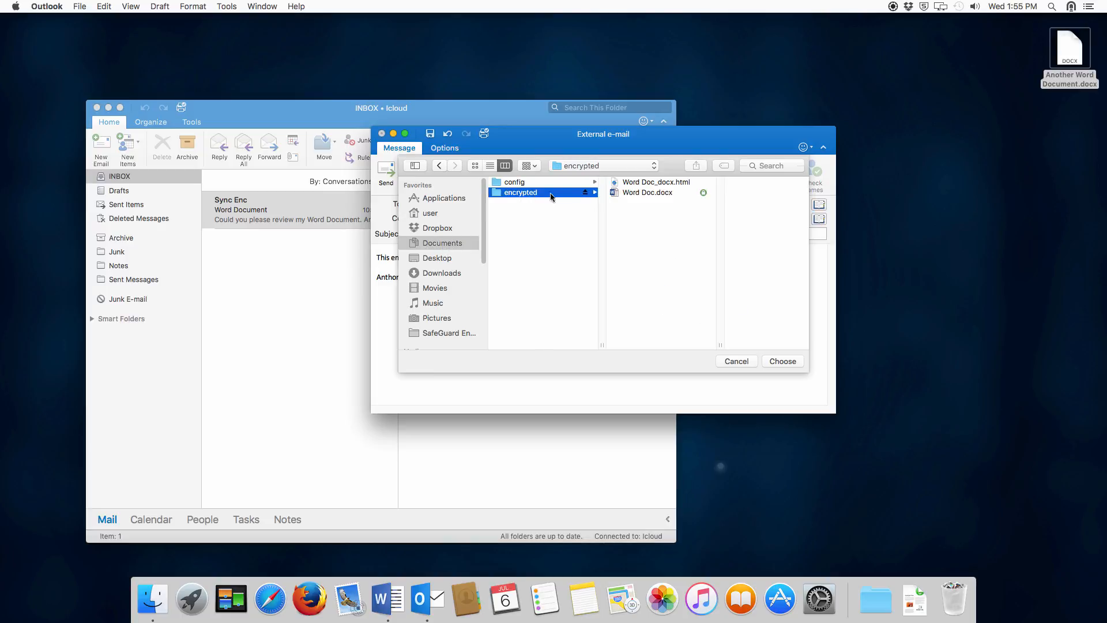
{"action": "left_click", "coordinate": [637, 194]}
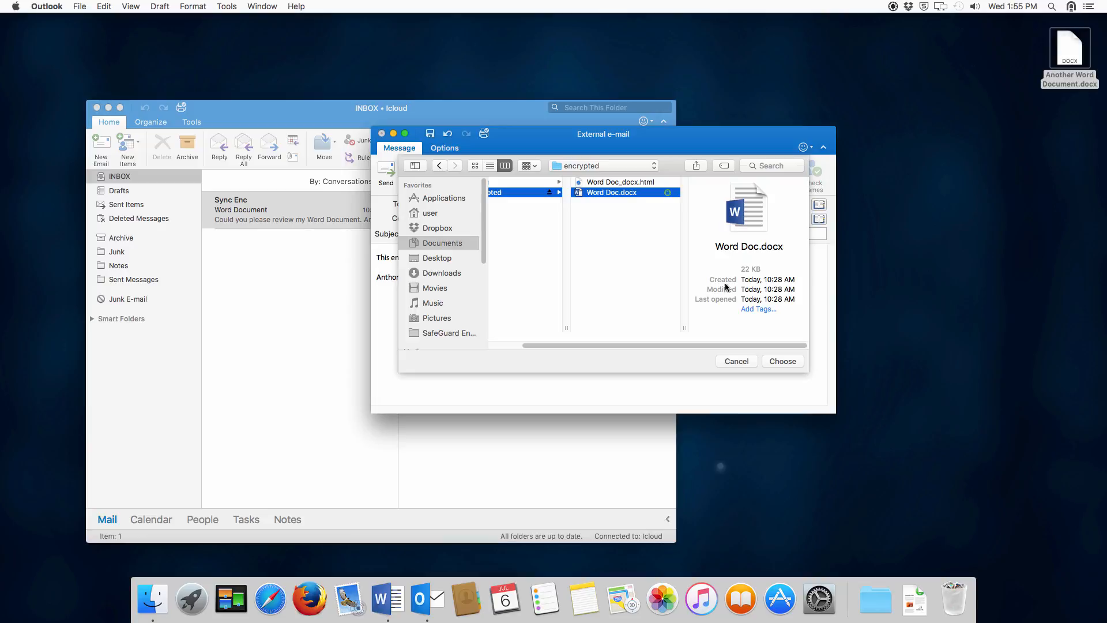
{"action": "left_click", "coordinate": [783, 361]}
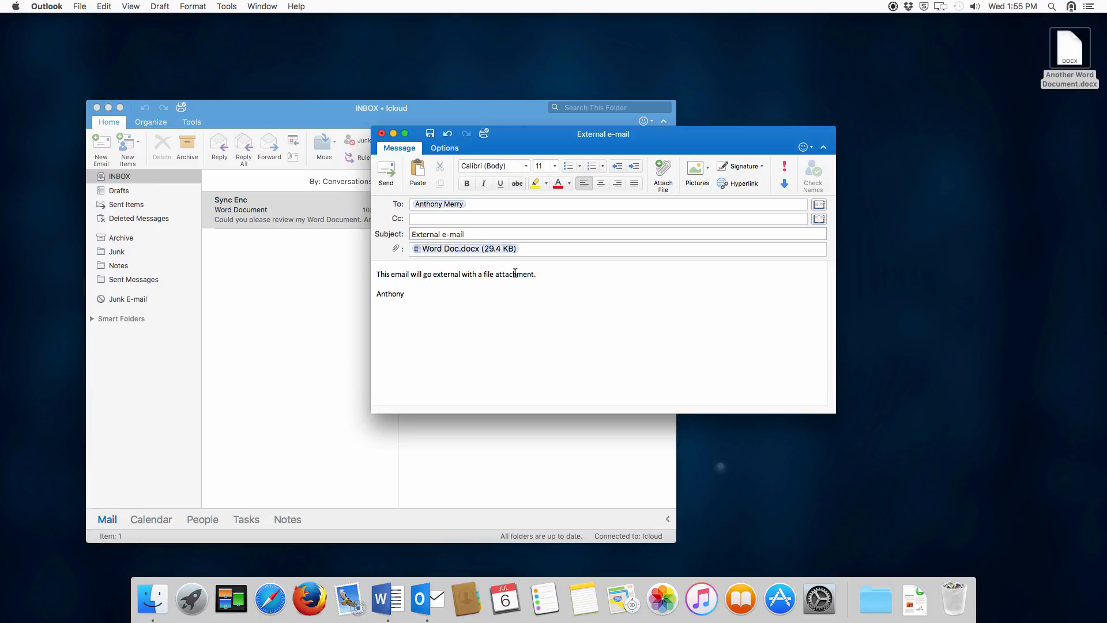
{"action": "left_click", "coordinate": [381, 170]}
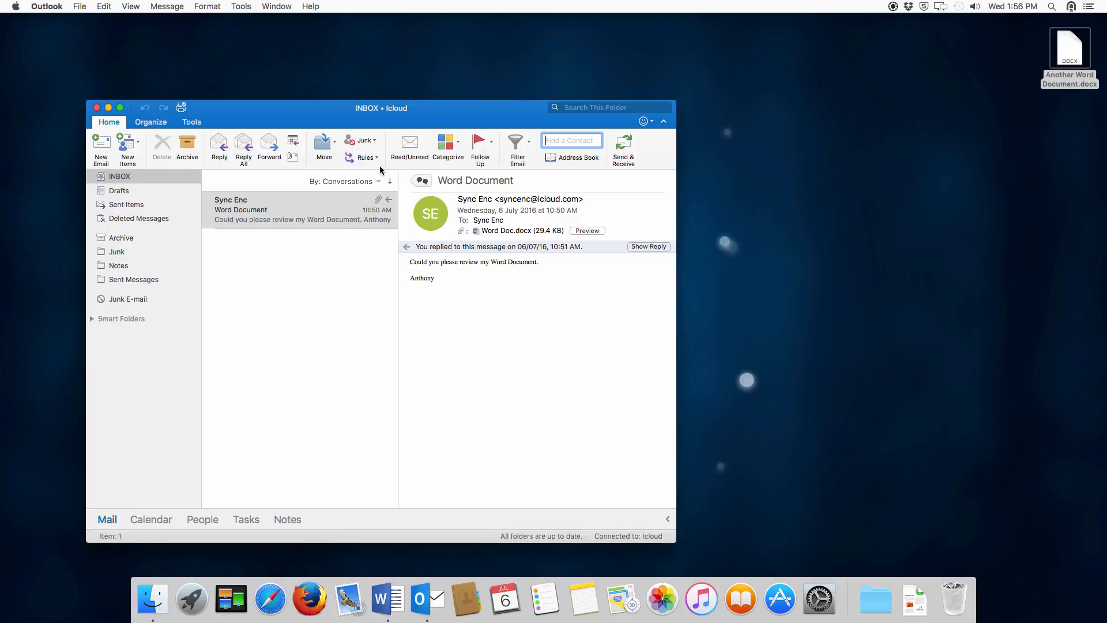
Create a new email addressed to the contact's Gmail address with the subject "Encrypted Attachment"
{"action": "left_click", "coordinate": [102, 147]}
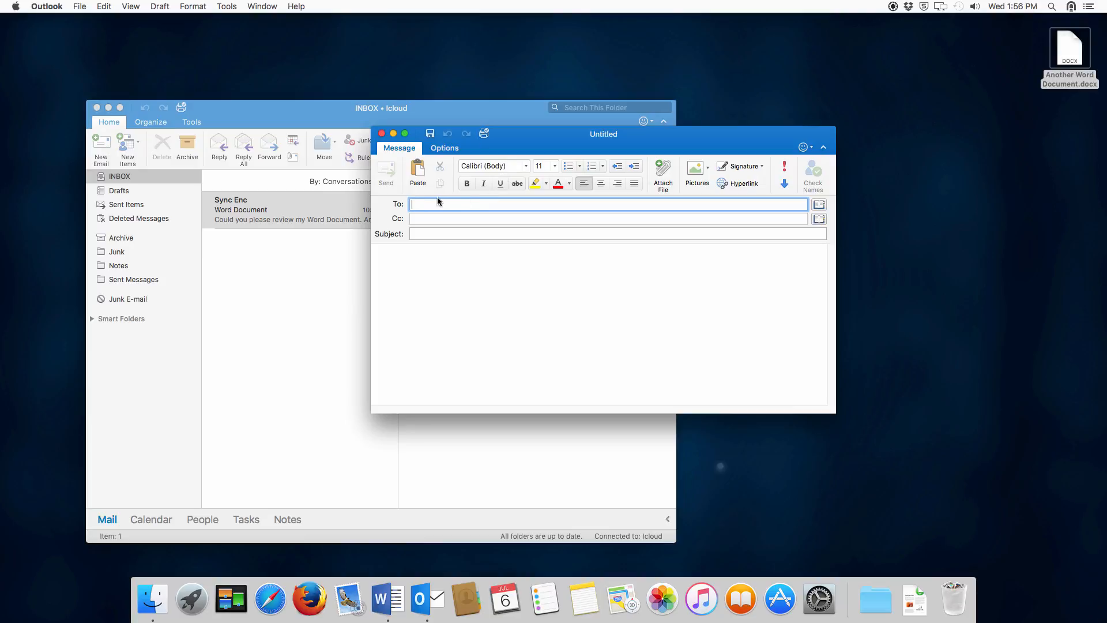
{"action": "type", "text": "sync"}
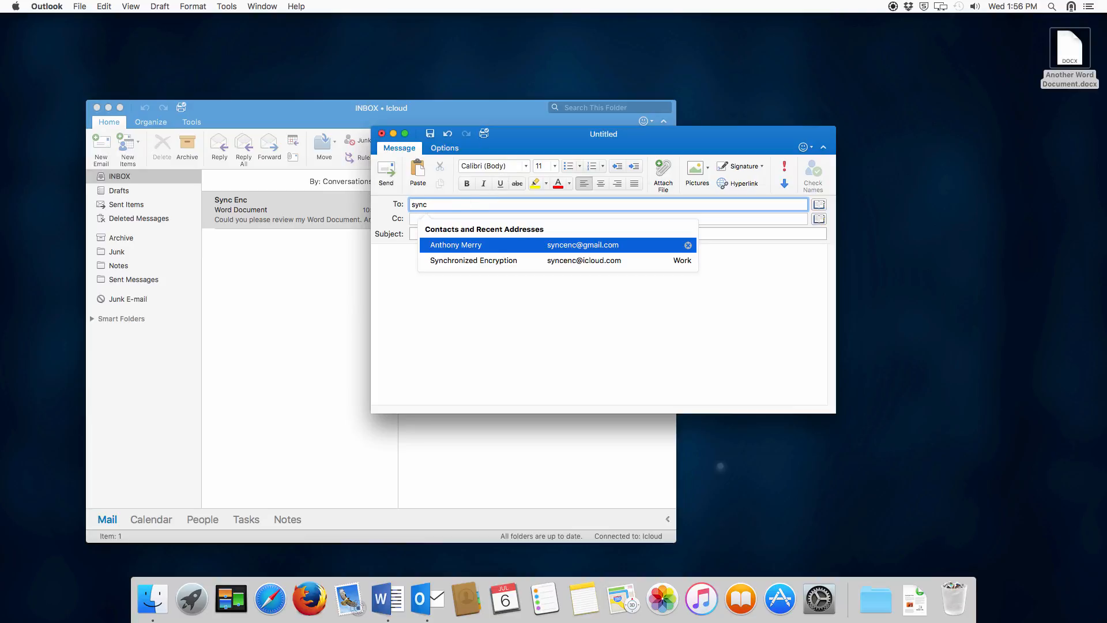
{"action": "key", "text": "Down"}
{"action": "key", "text": "Up"}
{"action": "key", "text": "Tab"}
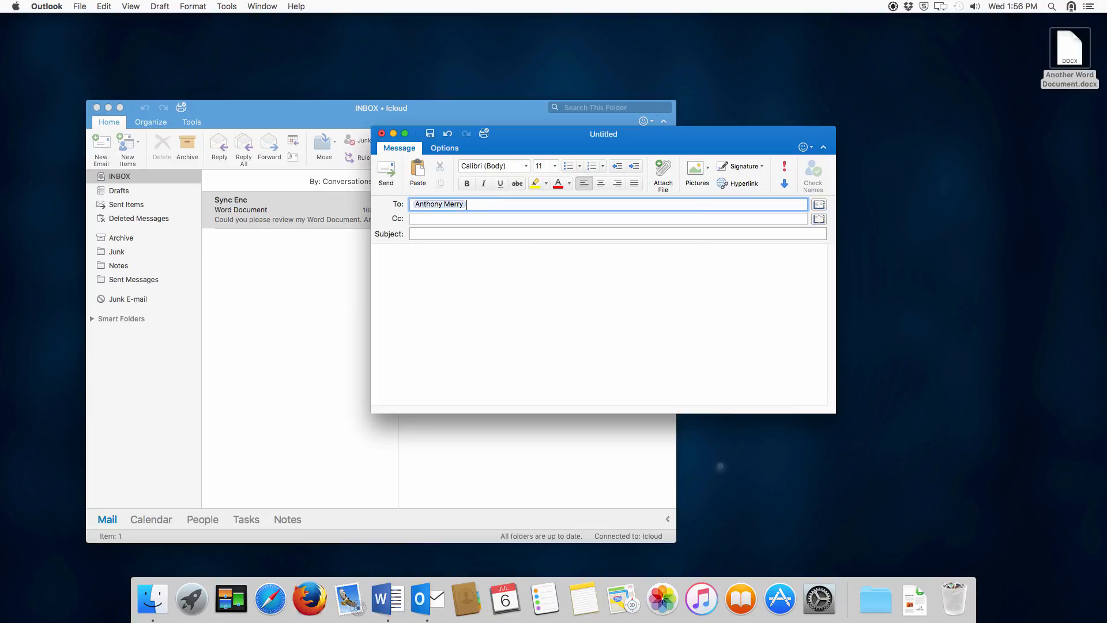
{"action": "key", "text": "Tab"}
{"action": "type", "text": "Encrypte"}
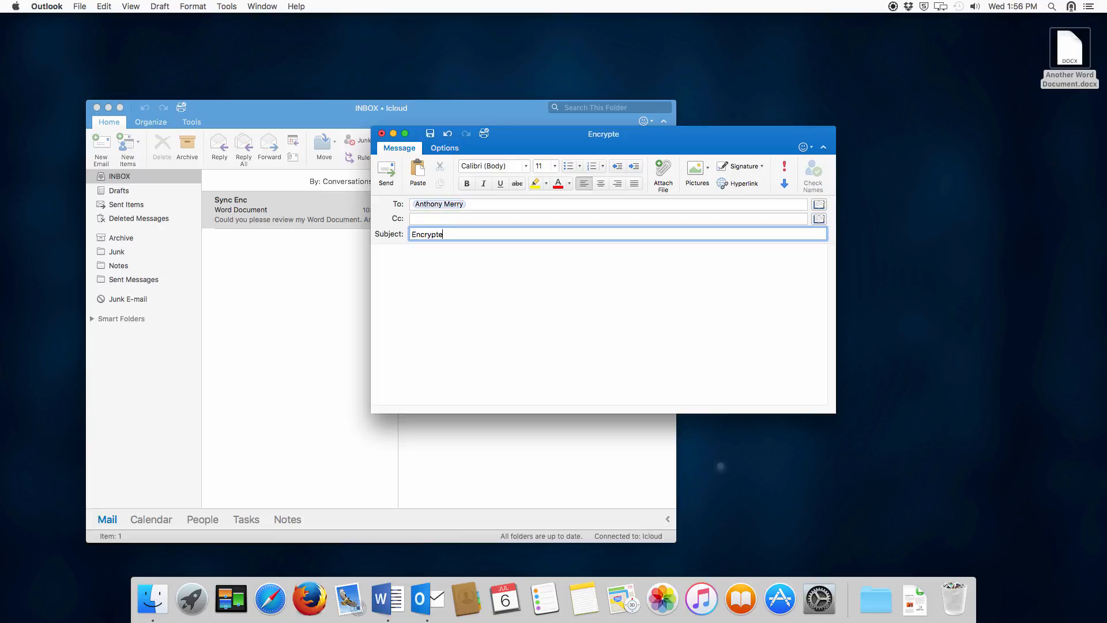
{"action": "type", "text": "d Attachment"}
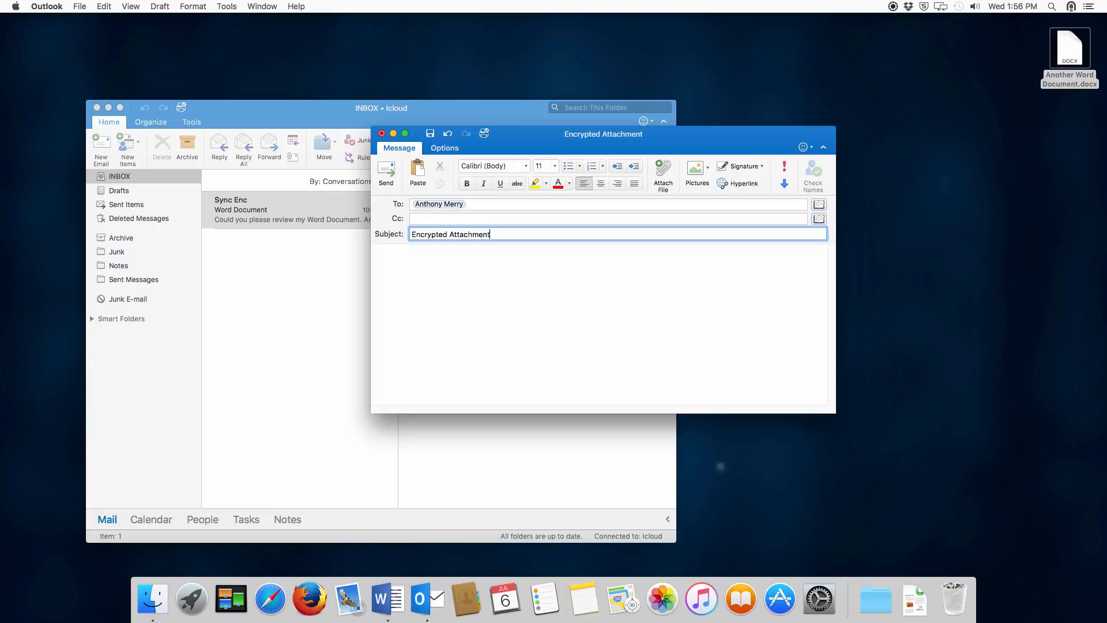
Attach Another Word Document.docx from the Desktop folder to the "Encrypted Attachment" message
{"action": "left_click", "coordinate": [663, 171]}
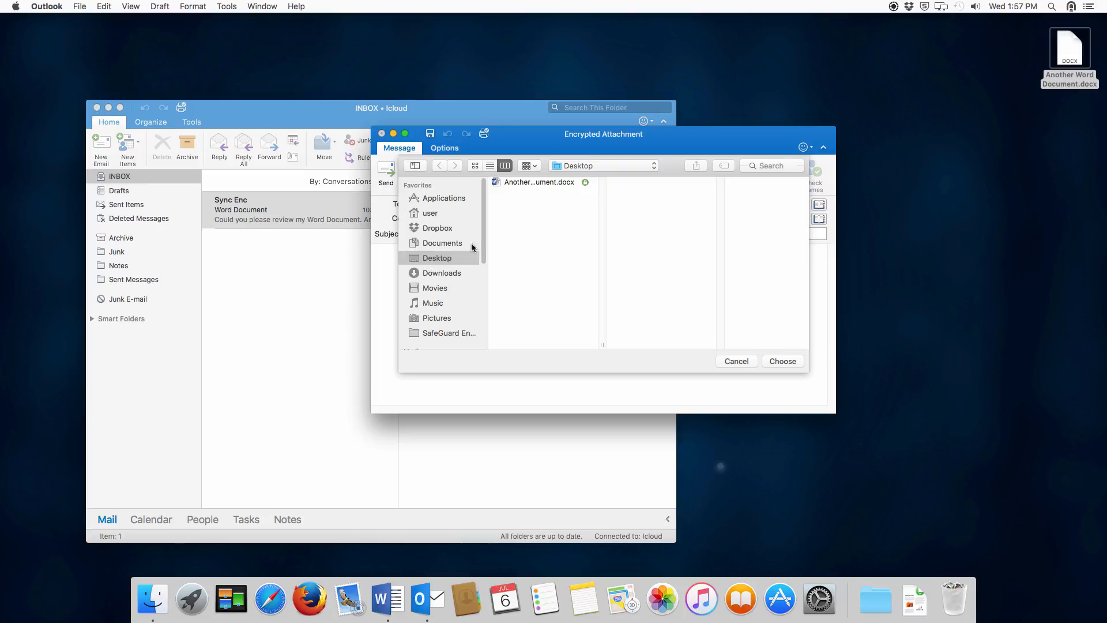
{"action": "left_click", "coordinate": [537, 183]}
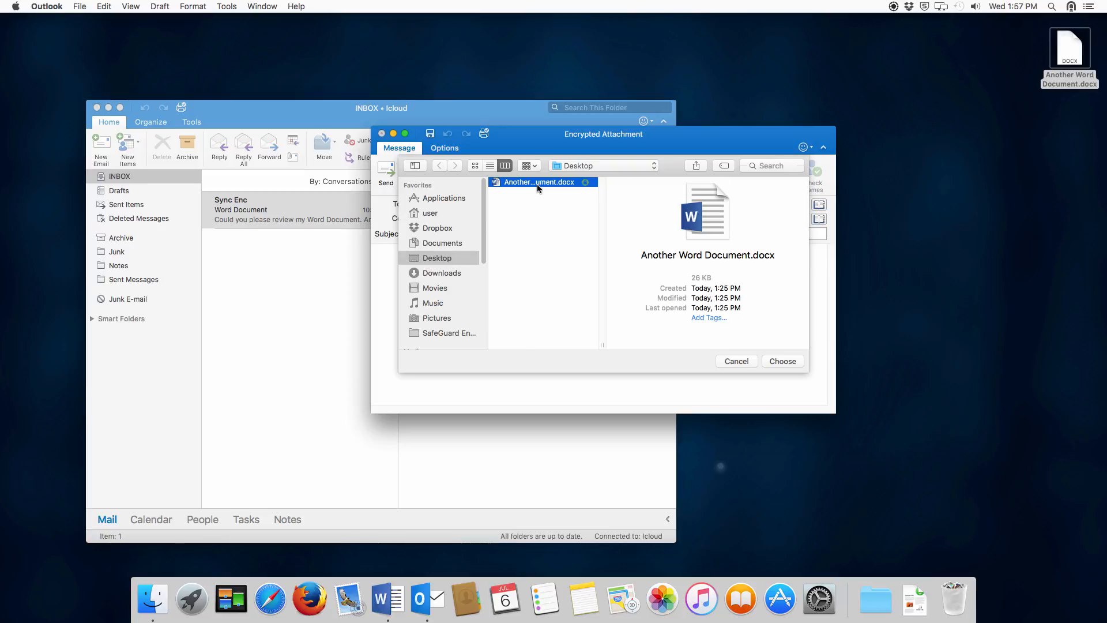
{"action": "left_click", "coordinate": [779, 361]}
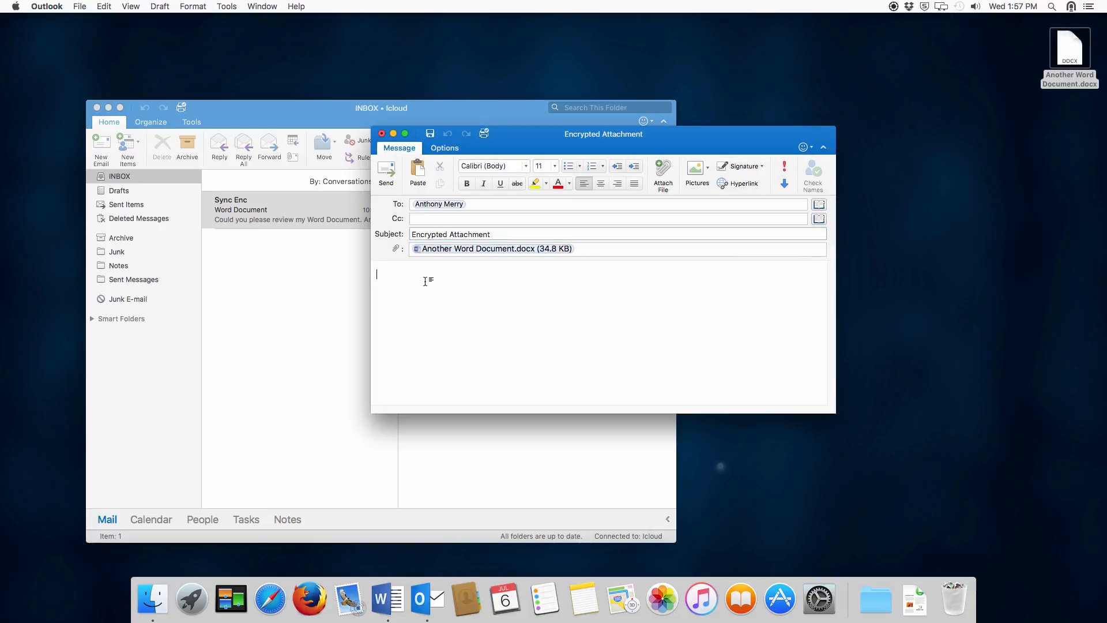
Write "This attachment will be sent encrypted." in the body, sign with the sender's first name, and send the message
{"action": "type", "text": "This attachment will be sent encrypted."}
{"action": "key", "text": "Return"}
{"action": "key", "text": "Return"}
{"action": "type", "text": "Anthony"}
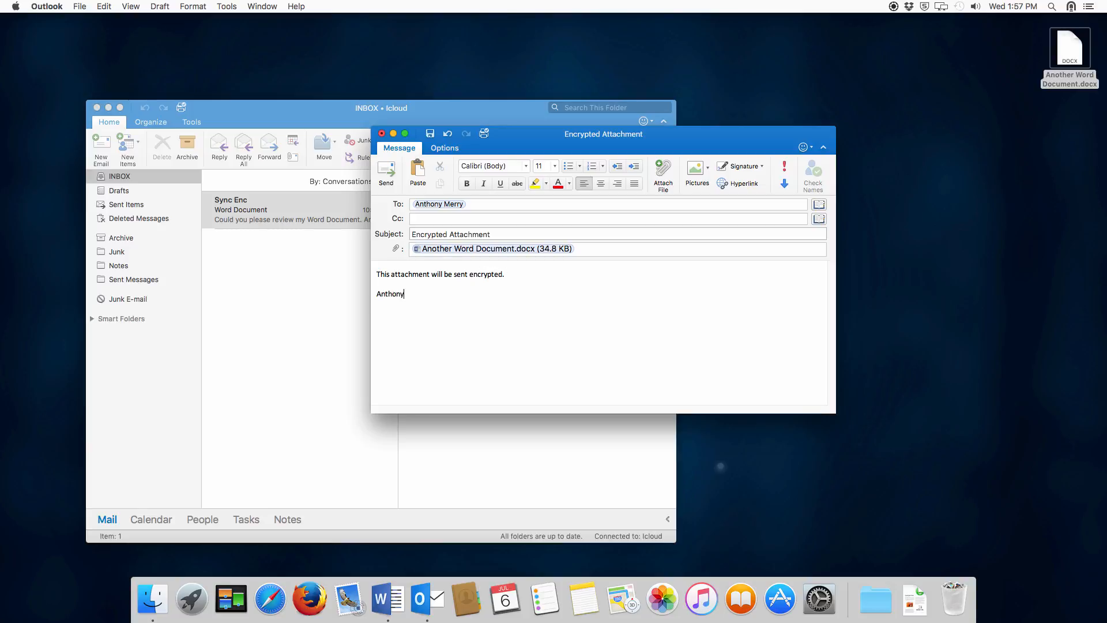
{"action": "left_click", "coordinate": [390, 177]}
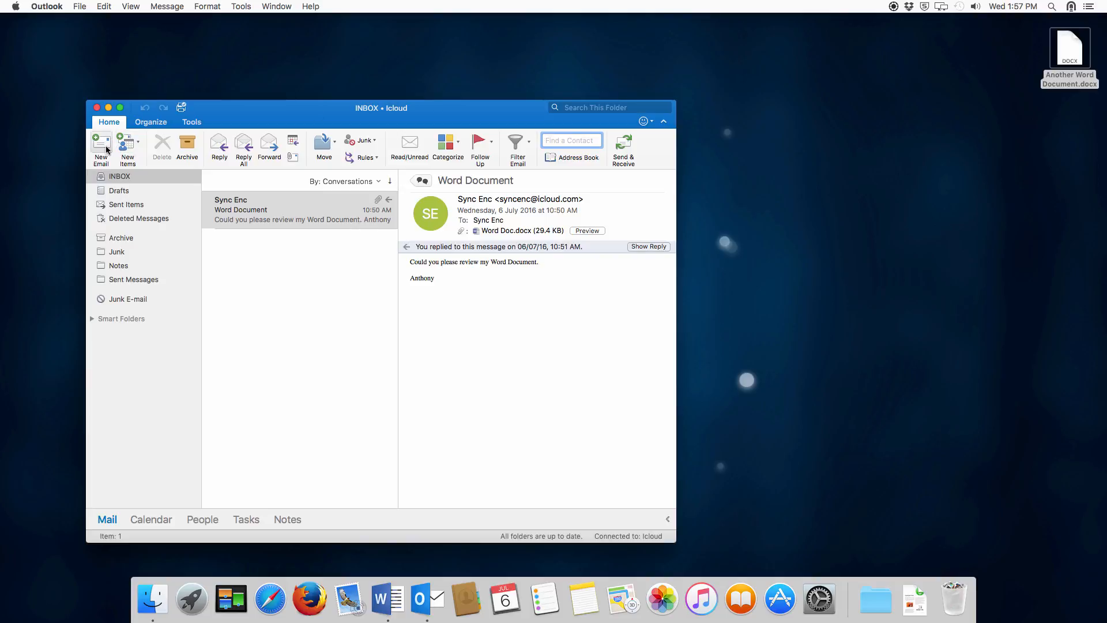
Create a password protected copy of Another Word Document.docx on the desktop, entering and confirming the file password
{"action": "left_click", "coordinate": [105, 178]}
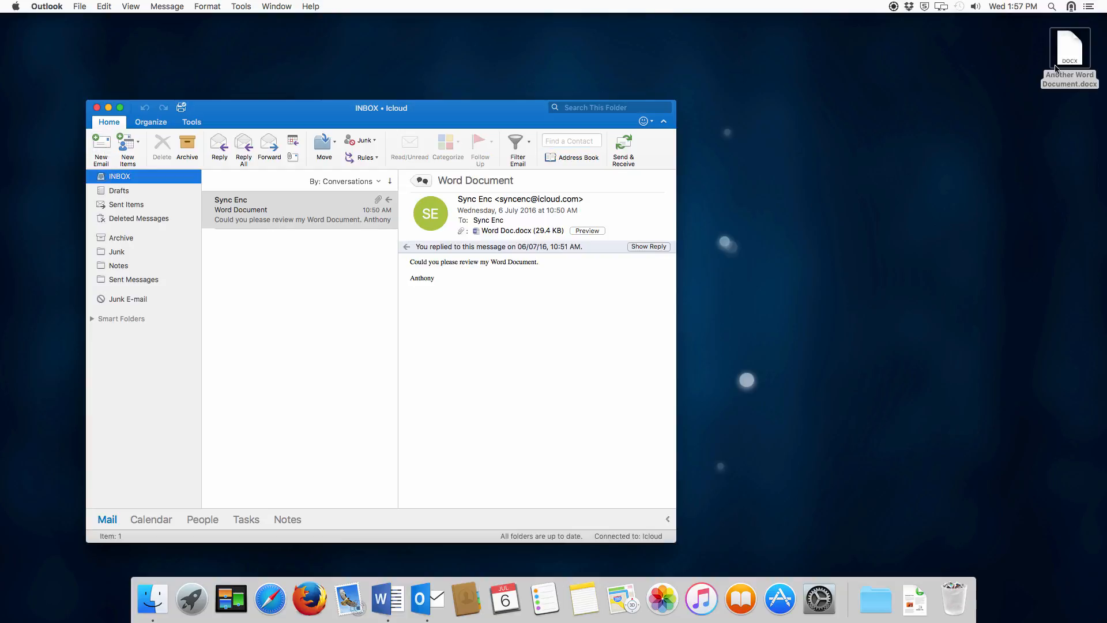
{"action": "right_click", "coordinate": [1063, 45]}
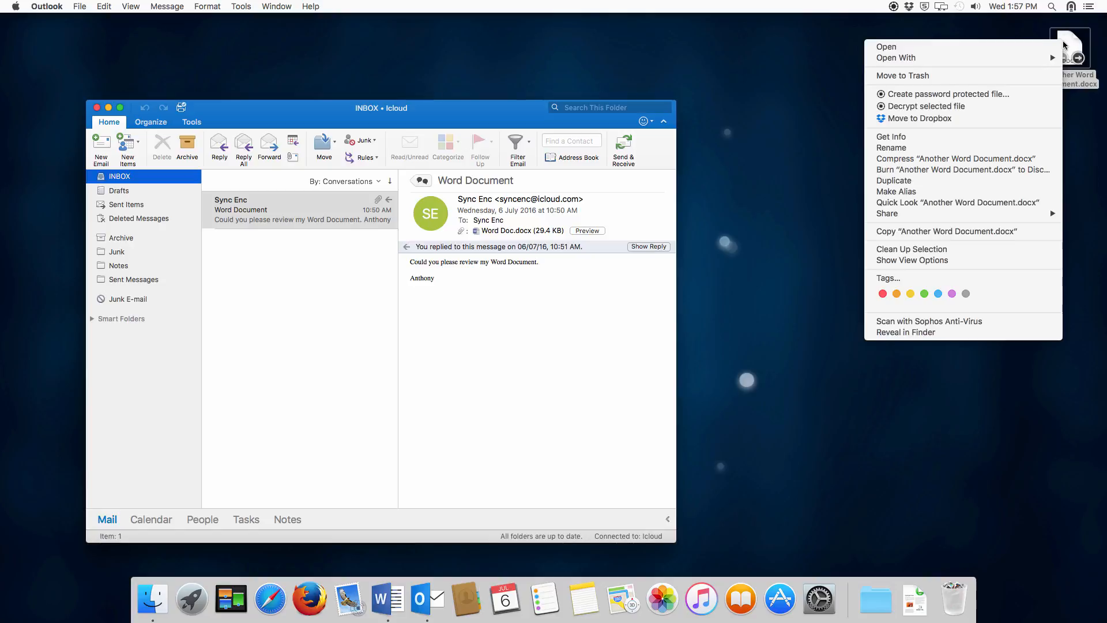
{"action": "left_click", "coordinate": [947, 95]}
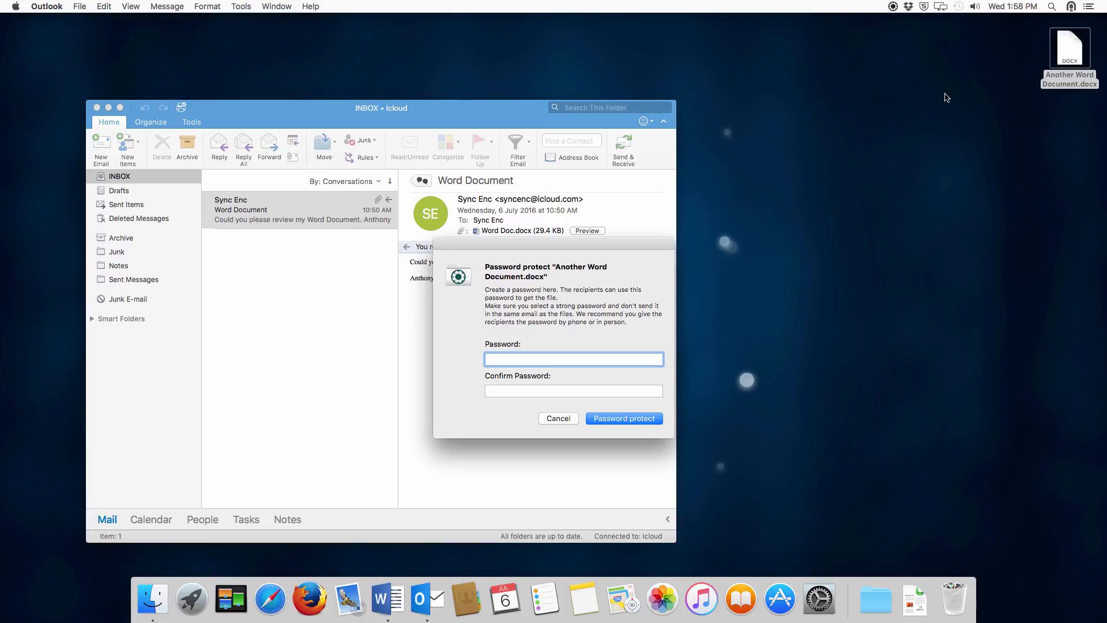
{"action": "type", "text": "******"}
{"action": "key", "text": "Tab"}
{"action": "type", "text": "******"}
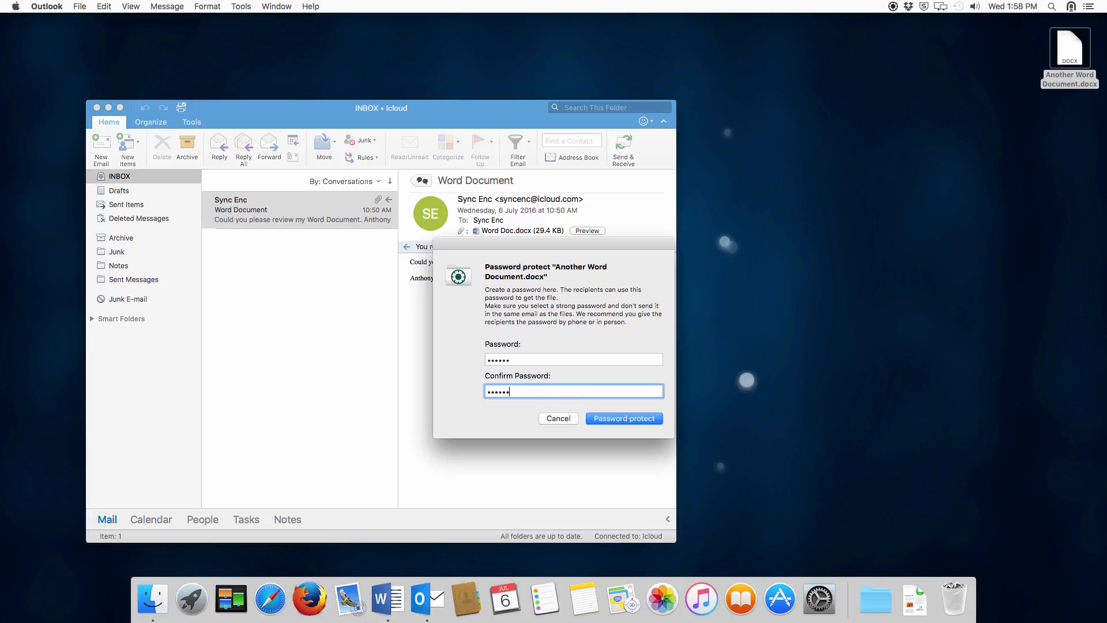
{"action": "key", "text": "Return"}
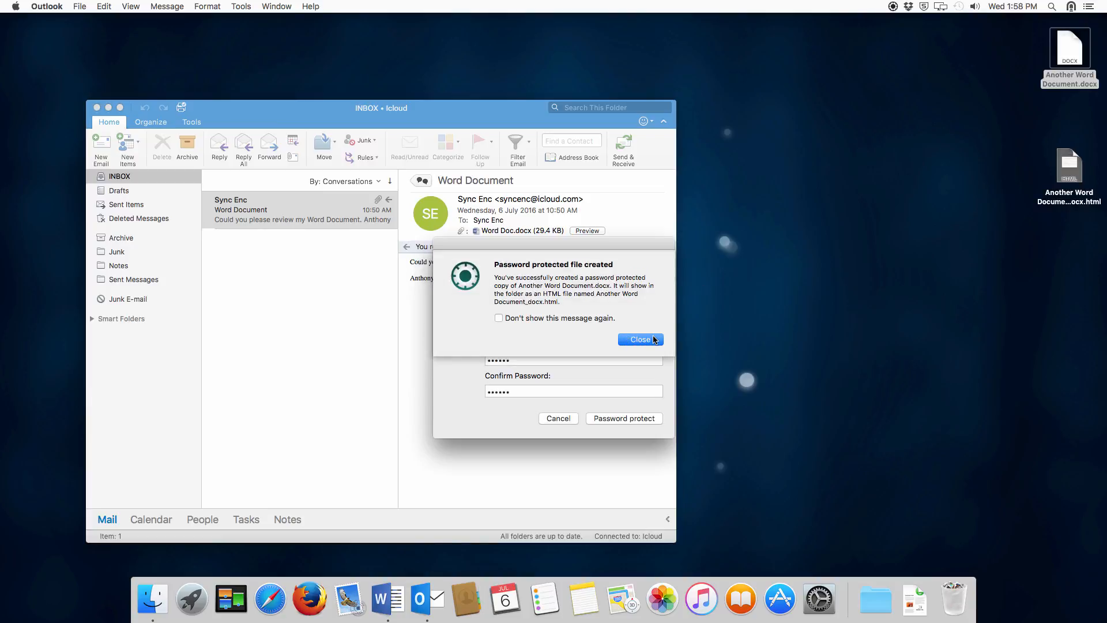
{"action": "left_click", "coordinate": [655, 340]}
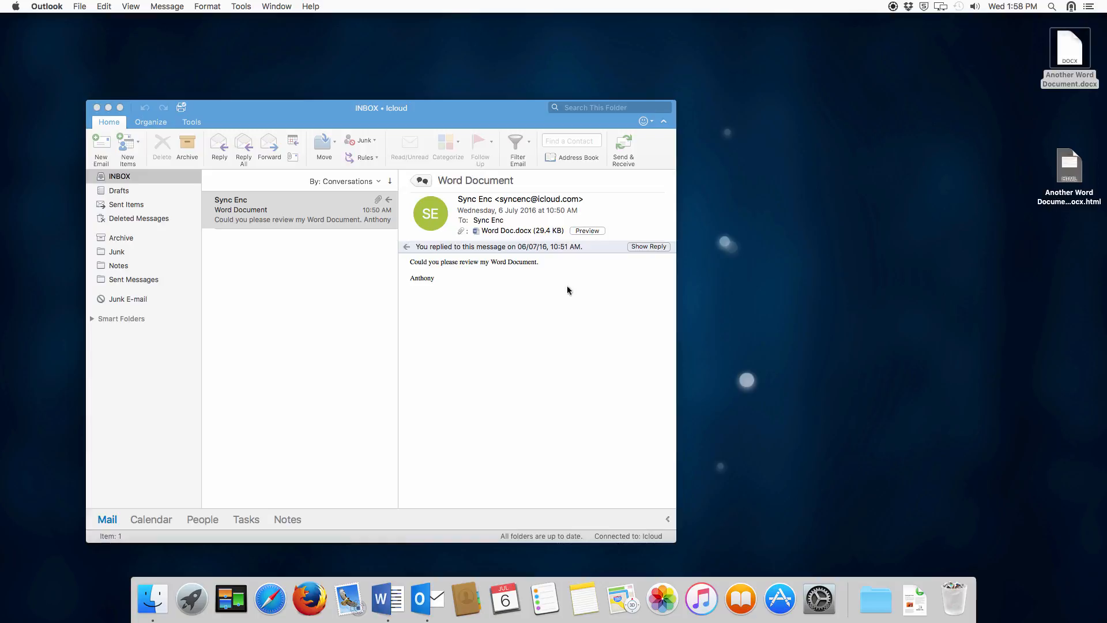
Create a new email addressed to the contact's Gmail address with the subject "Password protected file"
{"action": "left_click", "coordinate": [98, 143]}
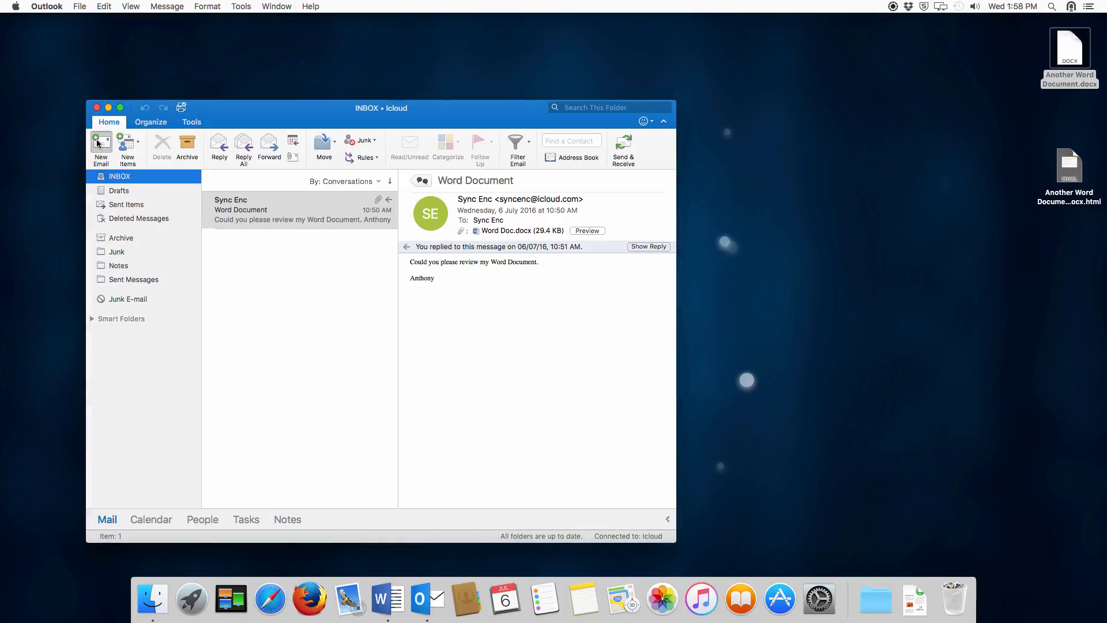
{"action": "type", "text": "sync"}
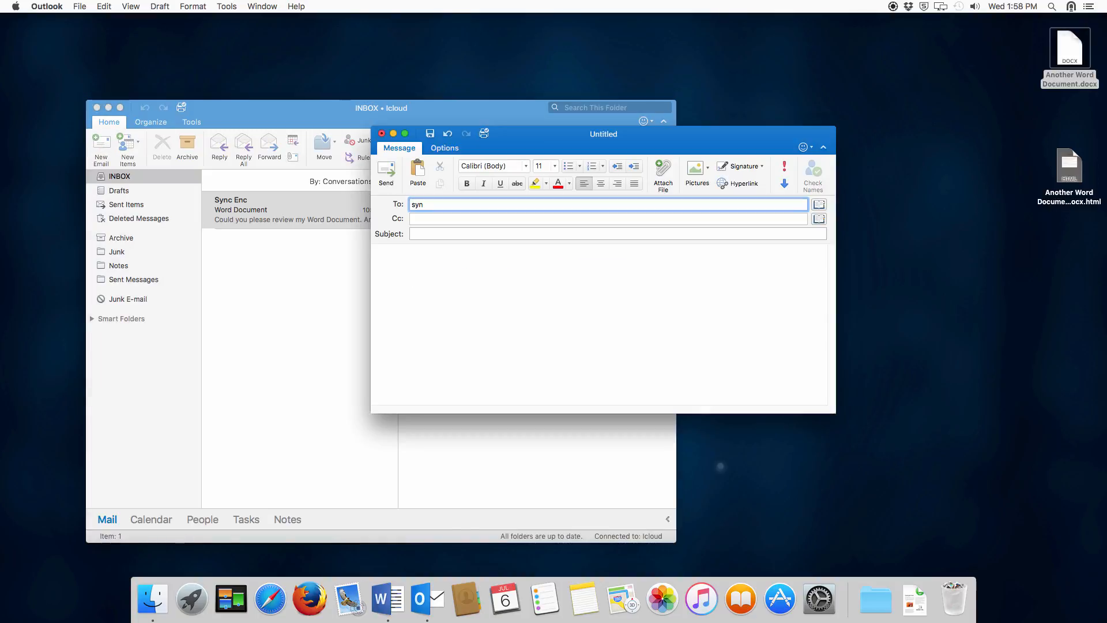
{"action": "key", "text": "Return"}
{"action": "key", "text": "Tab"}
{"action": "key", "text": "Tab"}
{"action": "type", "text": "Pas"}
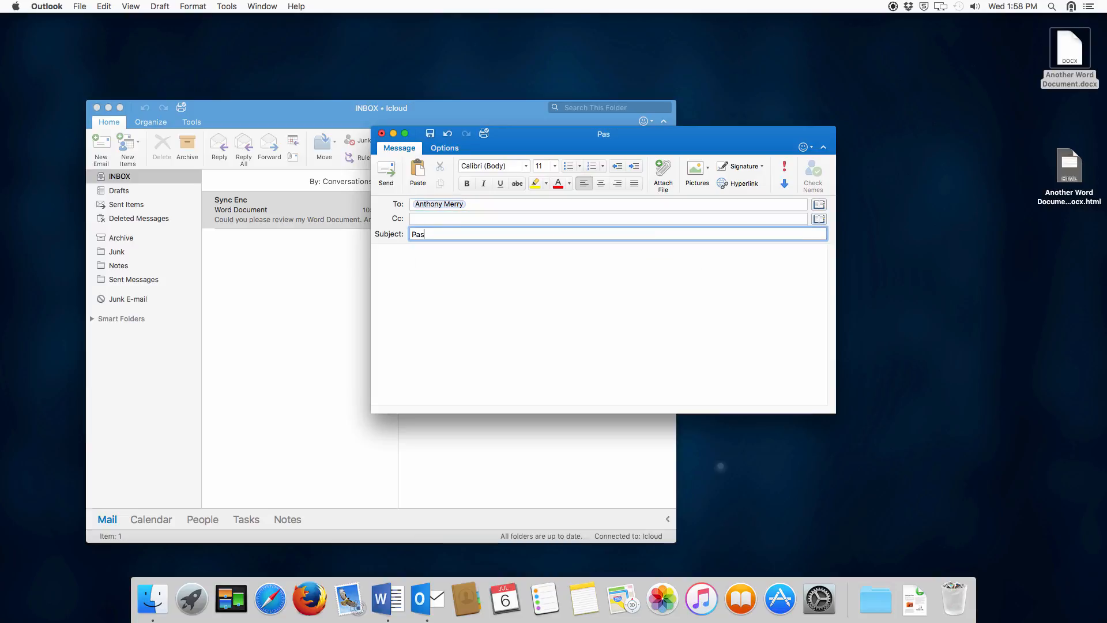
{"action": "type", "text": "sword protected file"}
Write "Please use the password I just sent you.", sign with the sender's first name, and attach Another Word Document_docx.html from the desktop
{"action": "key", "text": "Tab"}
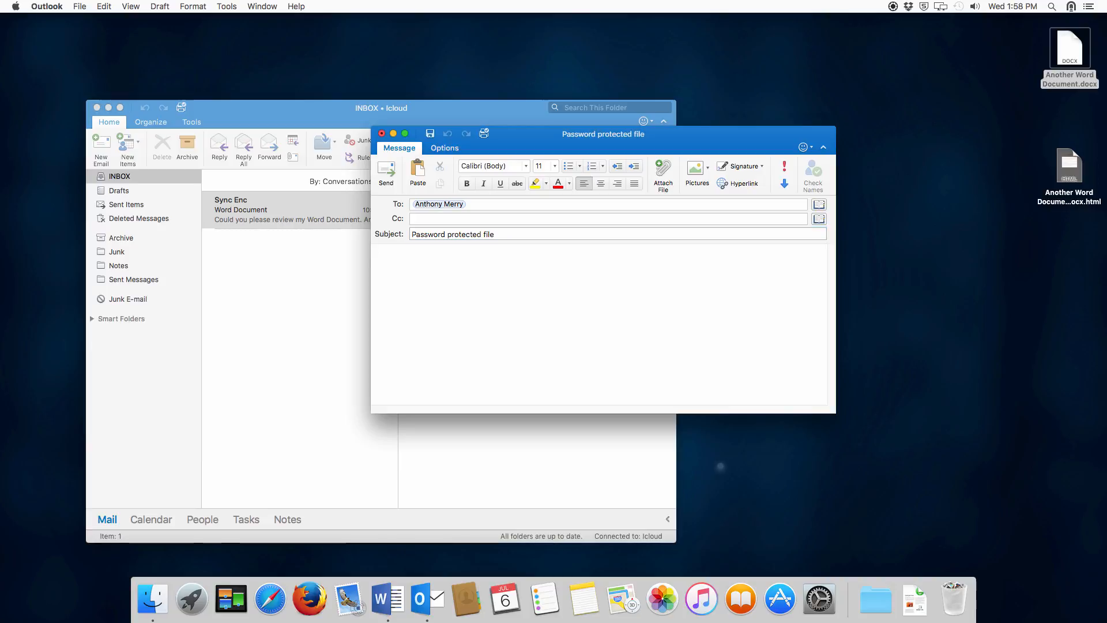
{"action": "type", "text": "Please use the password I "}
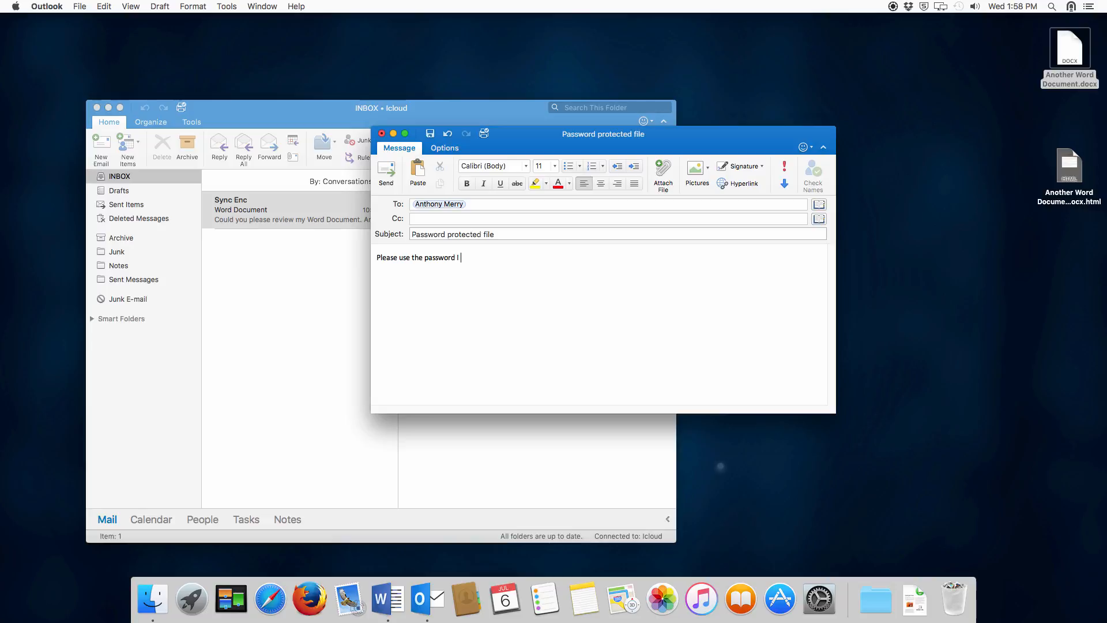
{"action": "type", "text": "just sent you."}
{"action": "key", "text": "Return"}
{"action": "type", "text": "Anthony"}
{"action": "left_click_drag", "start_coordinate": [1065, 173], "coordinate": [580, 217]}
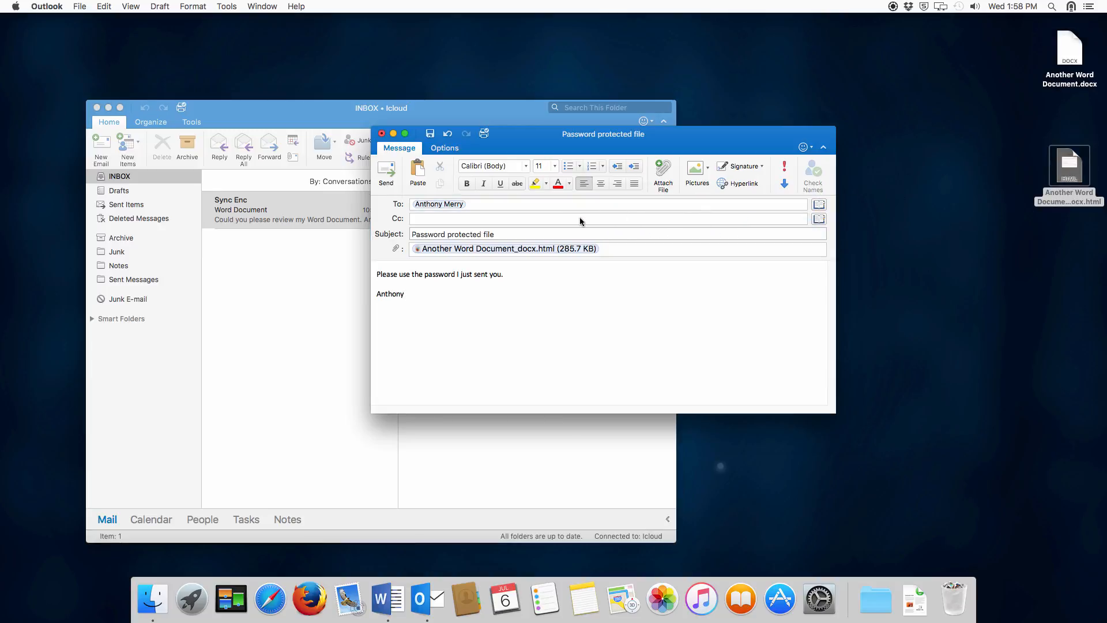
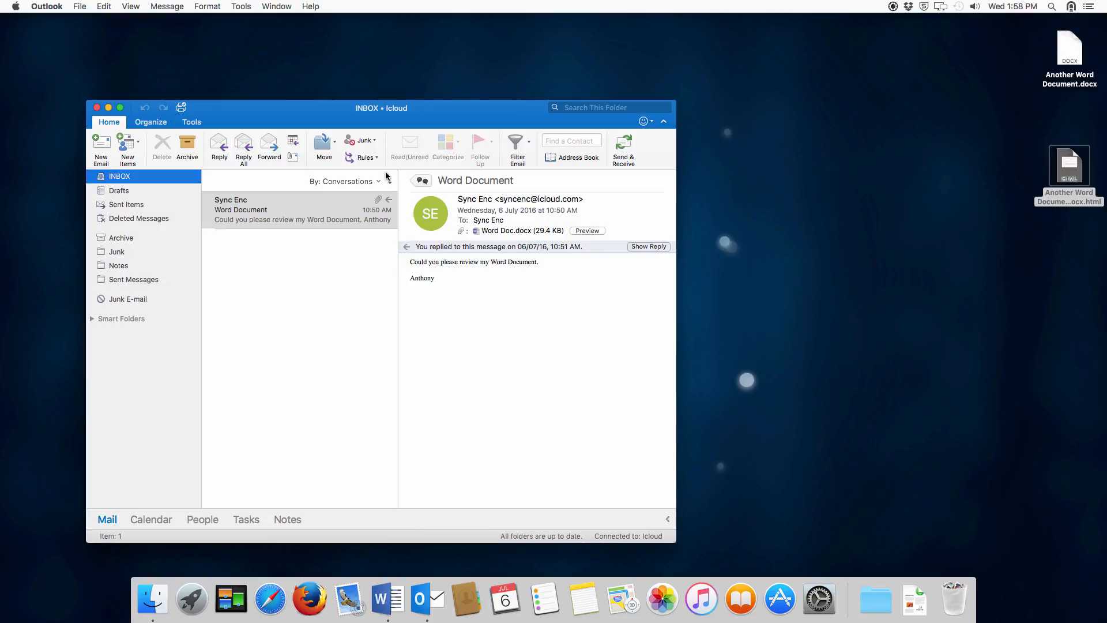
Quit the mail application
{"action": "left_click", "coordinate": [47, 7]}
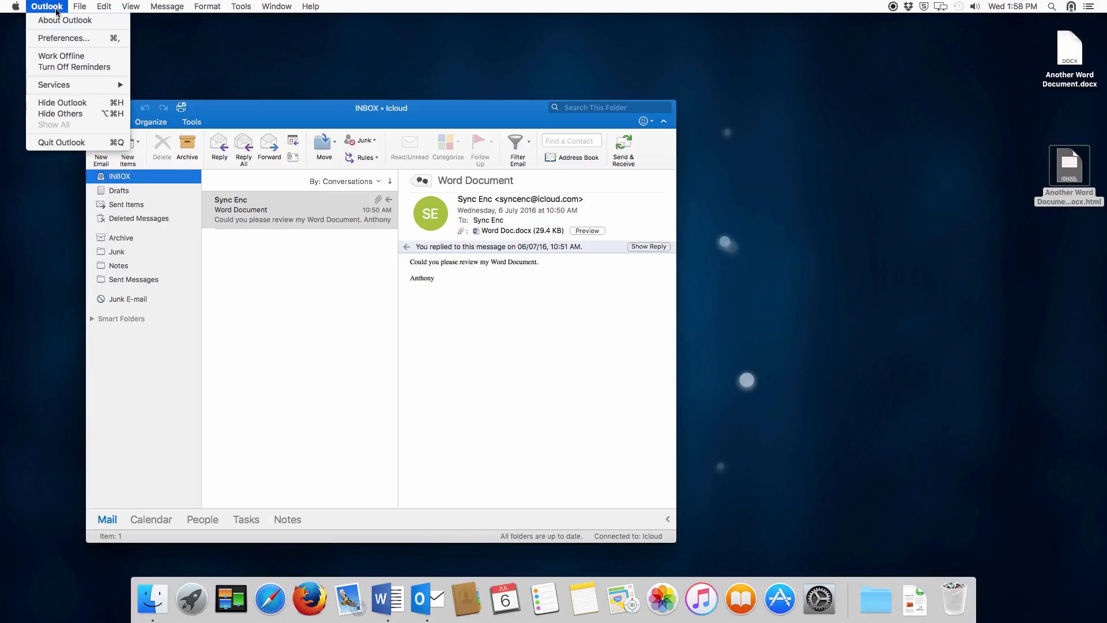
{"action": "left_click", "coordinate": [52, 148]}
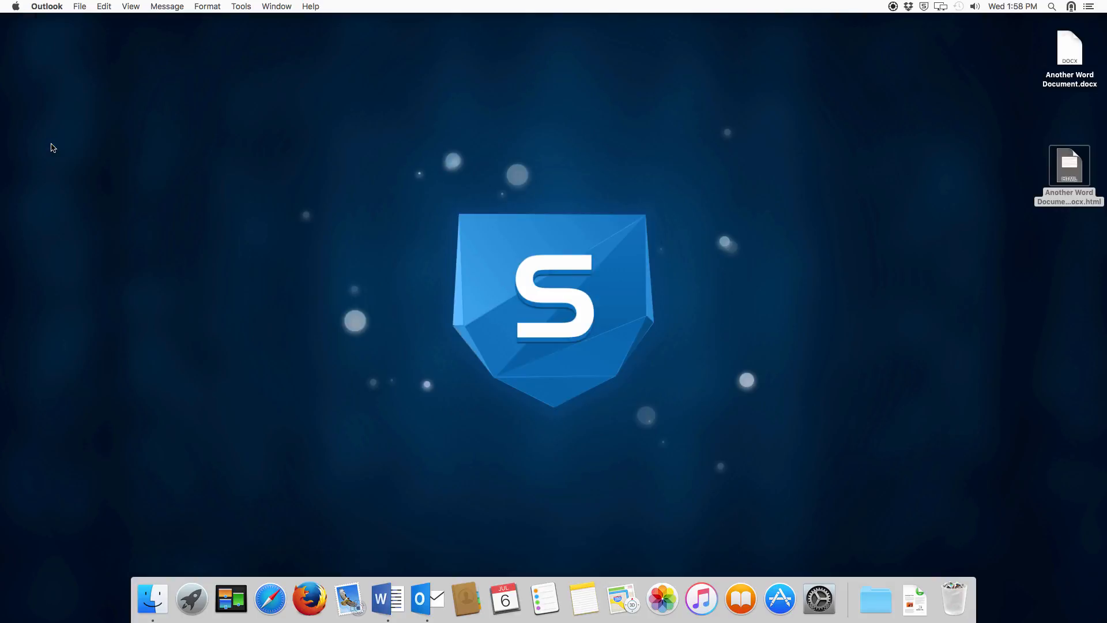